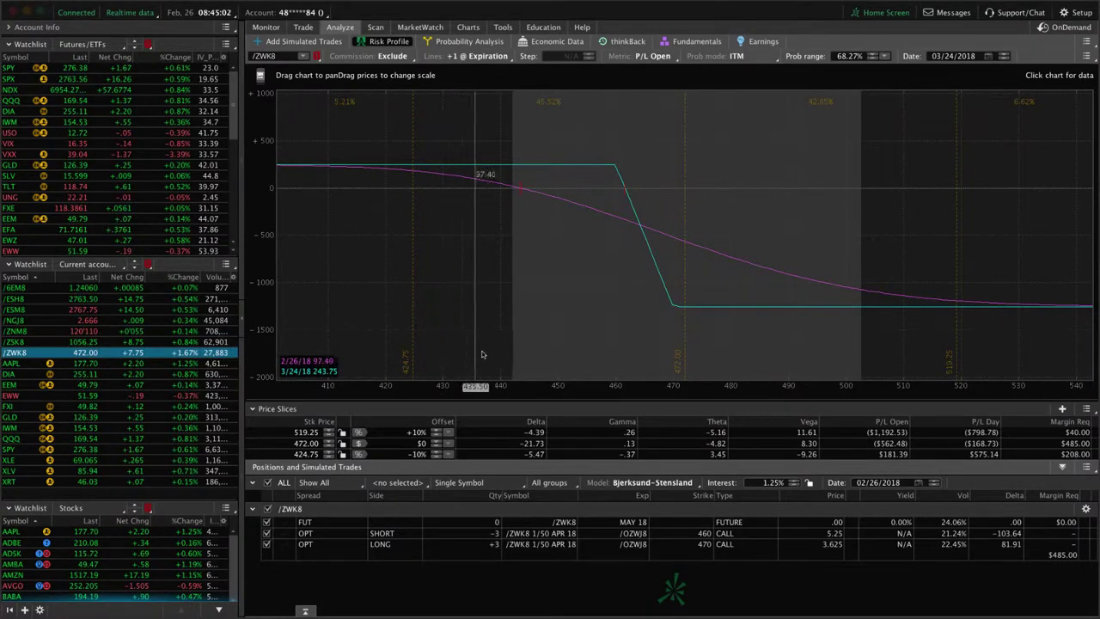
- Pan the /ZWK8 risk profile toward lower prices, then switch to the May wheat daily chart
{"action": "left_click_drag", "start_coordinate": [594, 335], "coordinate": [636, 336]}
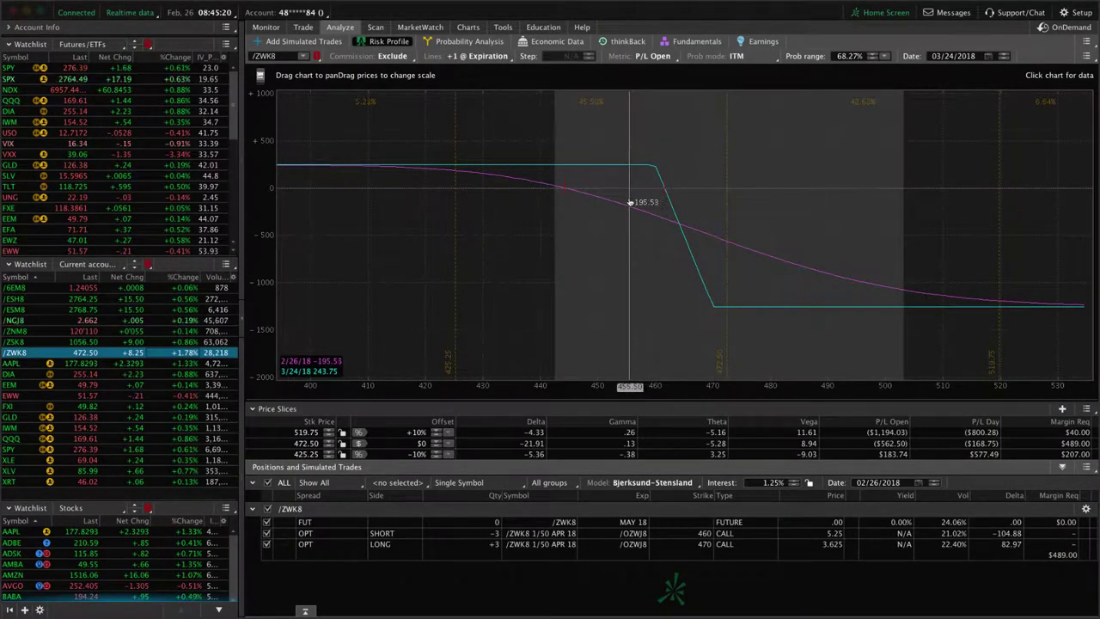
{"action": "left_click", "coordinate": [483, 29]}
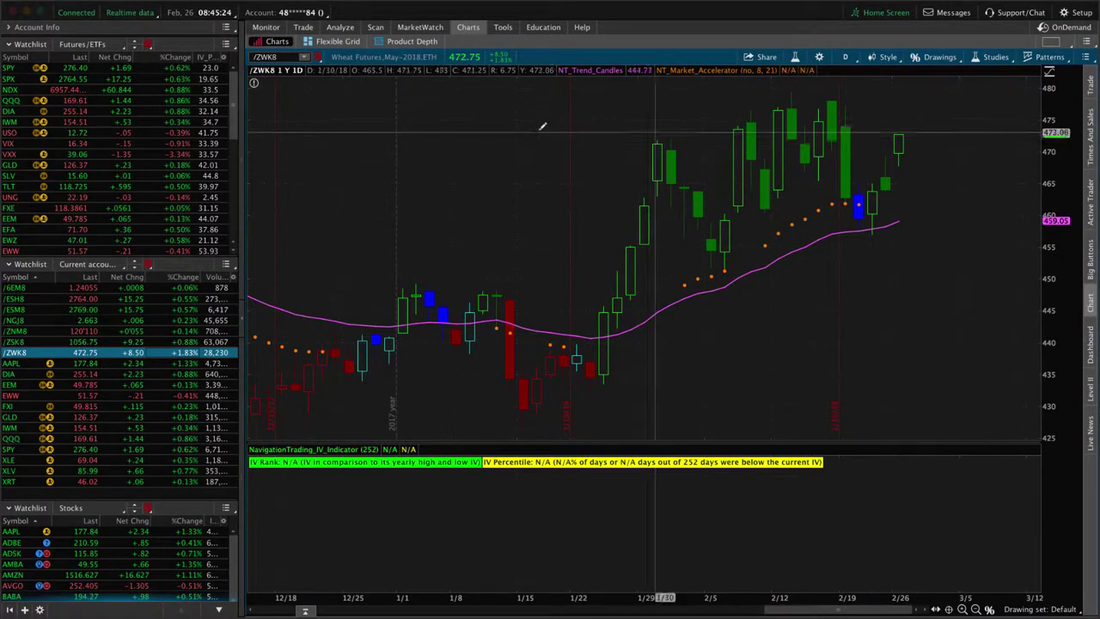
- Recheck the risk profile, then go to the /ZWK8 Trade page with its option chain and positions
{"action": "left_click", "coordinate": [340, 26]}
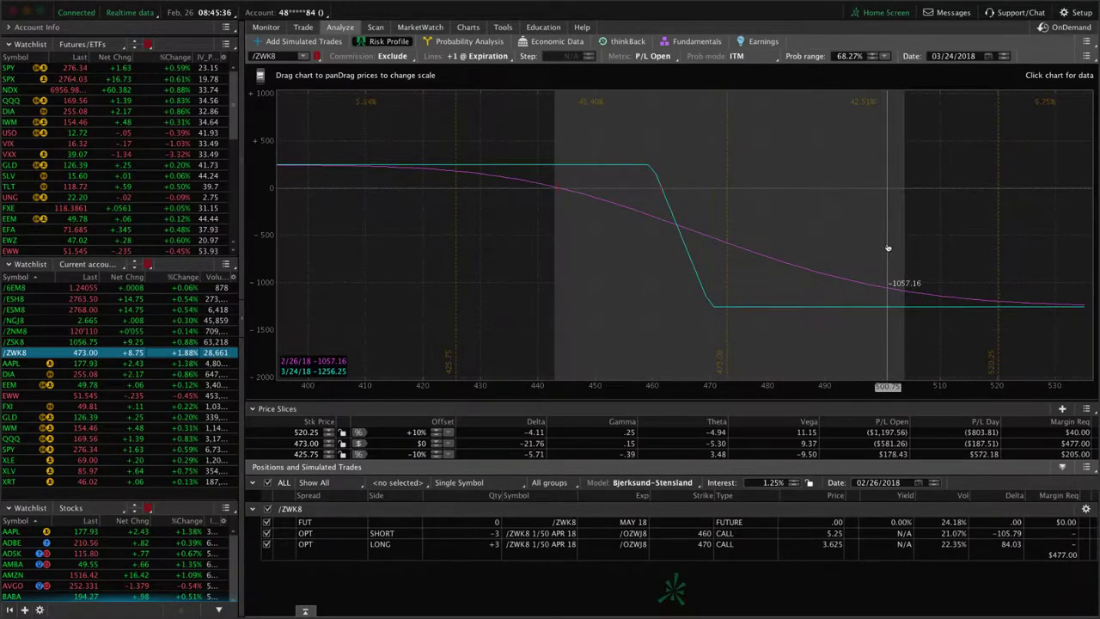
{"action": "left_click", "coordinate": [303, 28]}
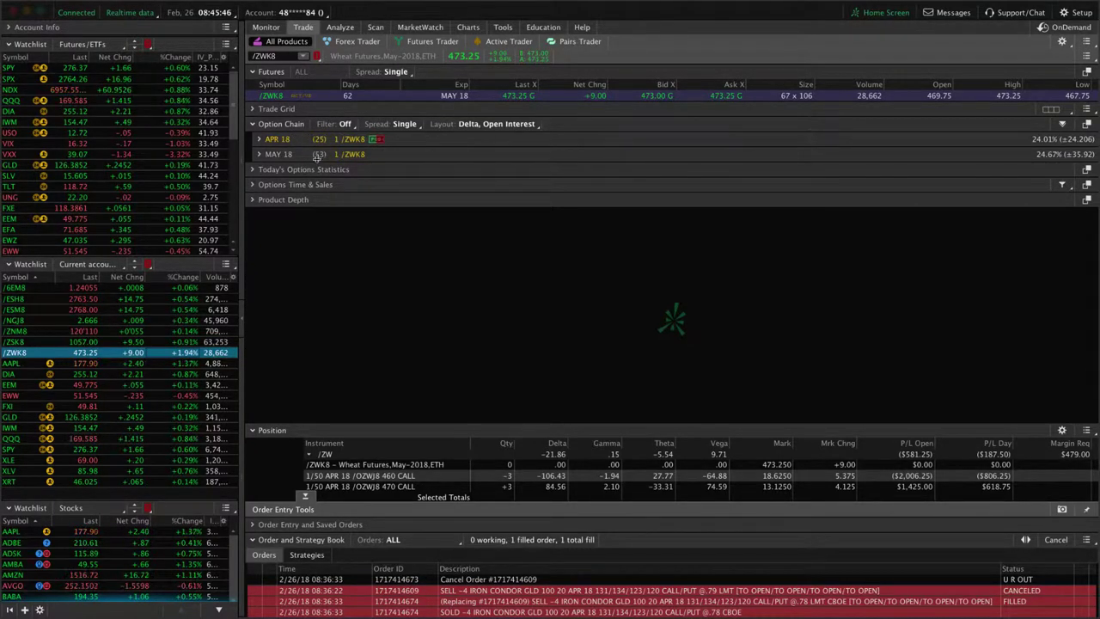
- From the MAY 18 520 call bid, stage a 520/525/515/510 iron condor sell order at 4.75 credit
{"action": "left_click", "coordinate": [258, 154]}
{"action": "scroll", "coordinate": [574, 267], "scroll_direction": "down", "scroll_amount": 1}
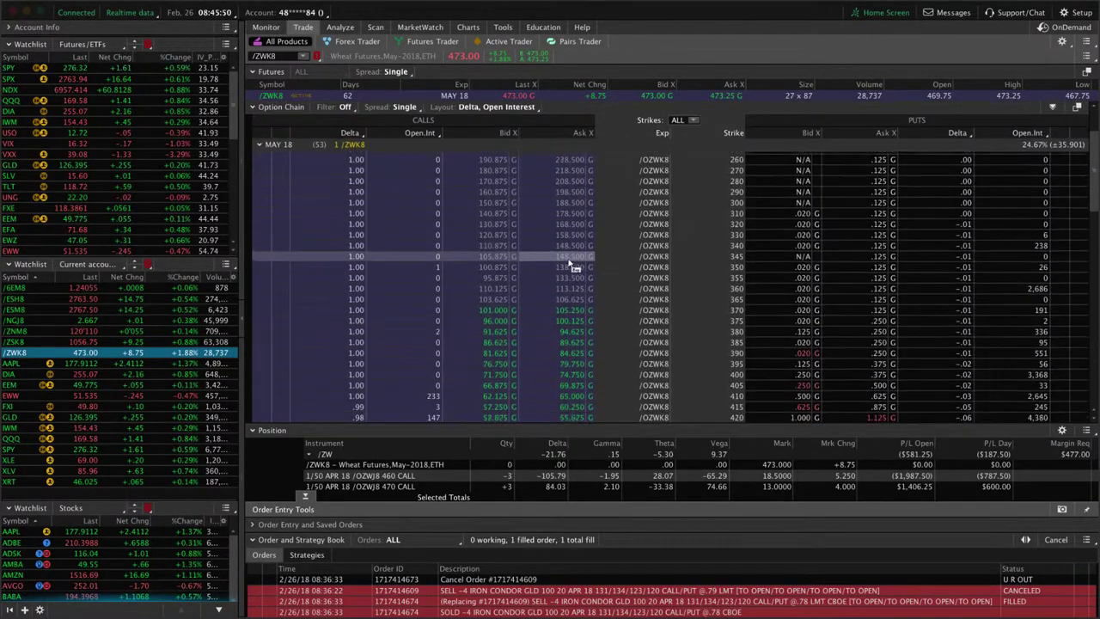
{"action": "scroll", "coordinate": [573, 266], "scroll_direction": "down", "scroll_amount": 10}
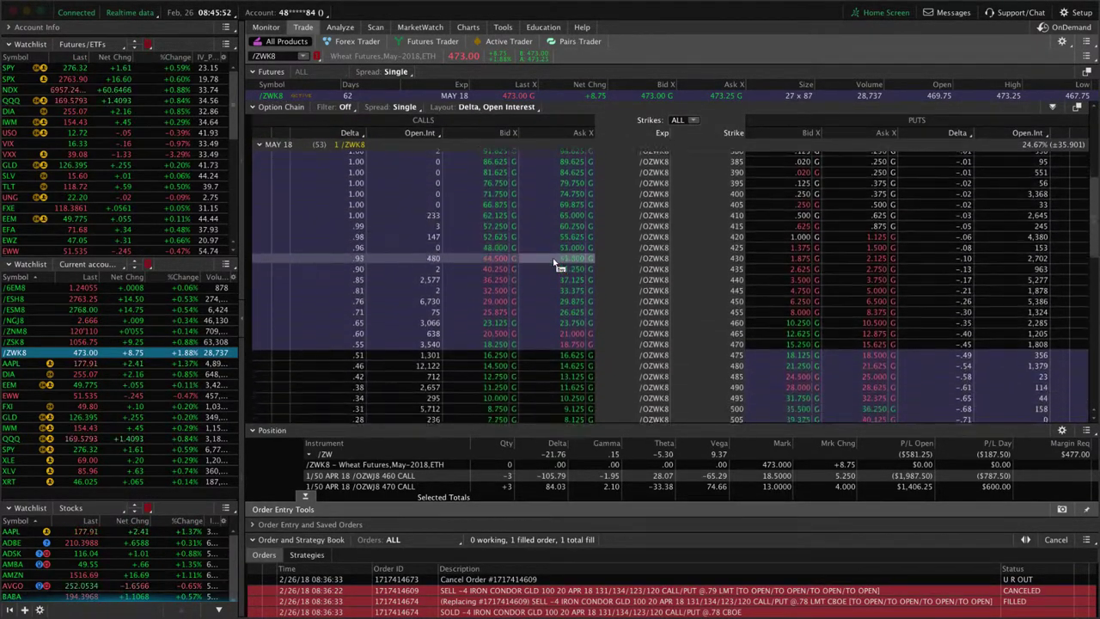
{"action": "scroll", "coordinate": [554, 265], "scroll_direction": "down", "scroll_amount": 1}
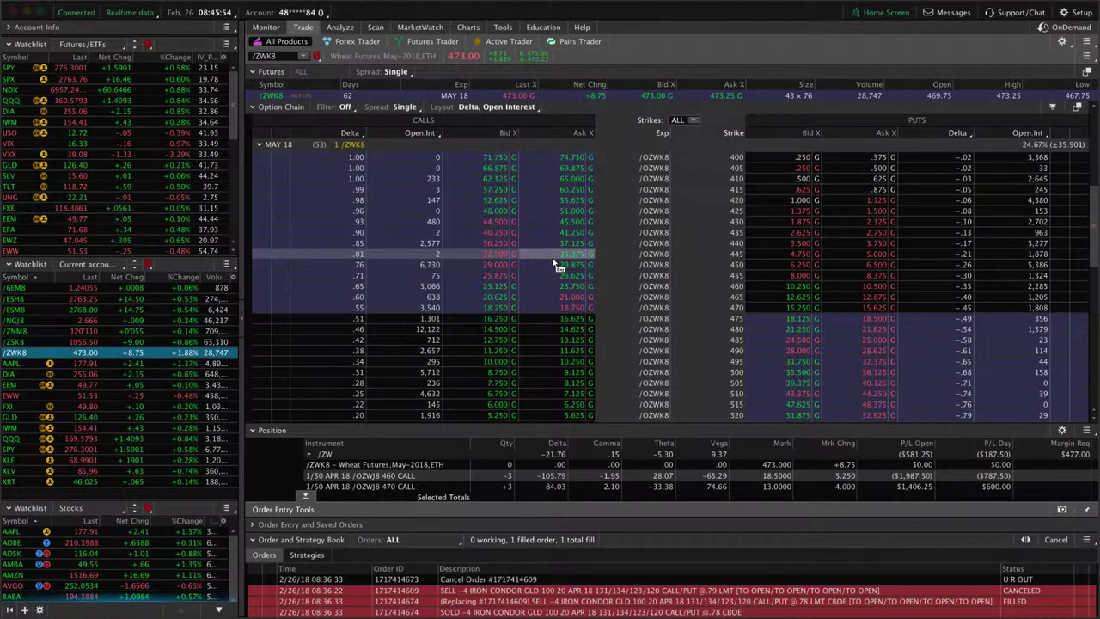
{"action": "scroll", "coordinate": [554, 264], "scroll_direction": "down", "scroll_amount": 3}
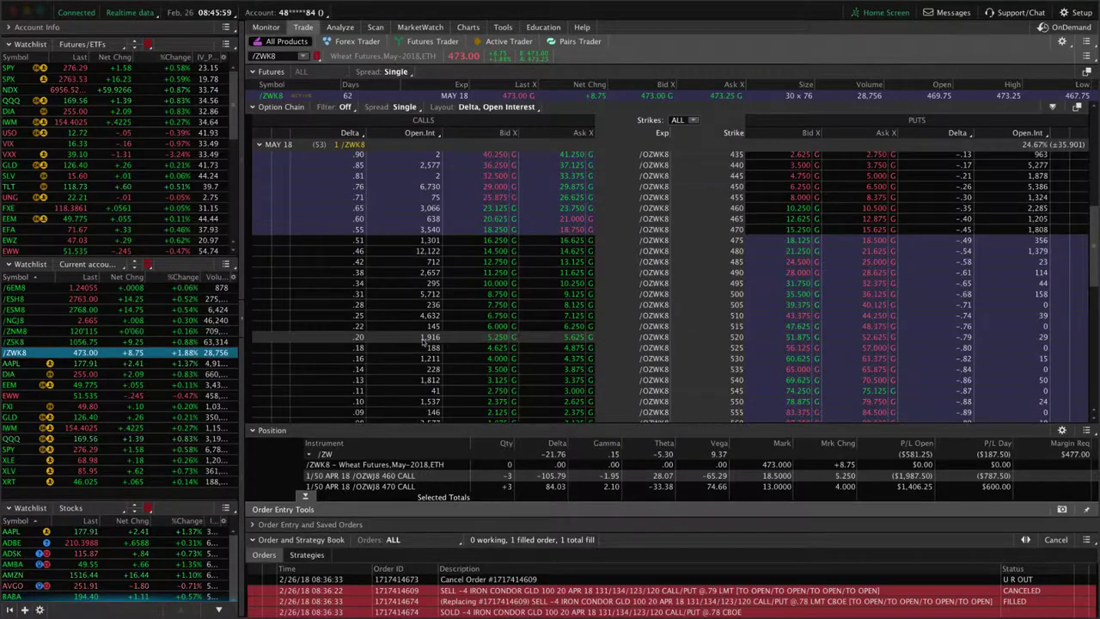
{"action": "right_click", "coordinate": [515, 338]}
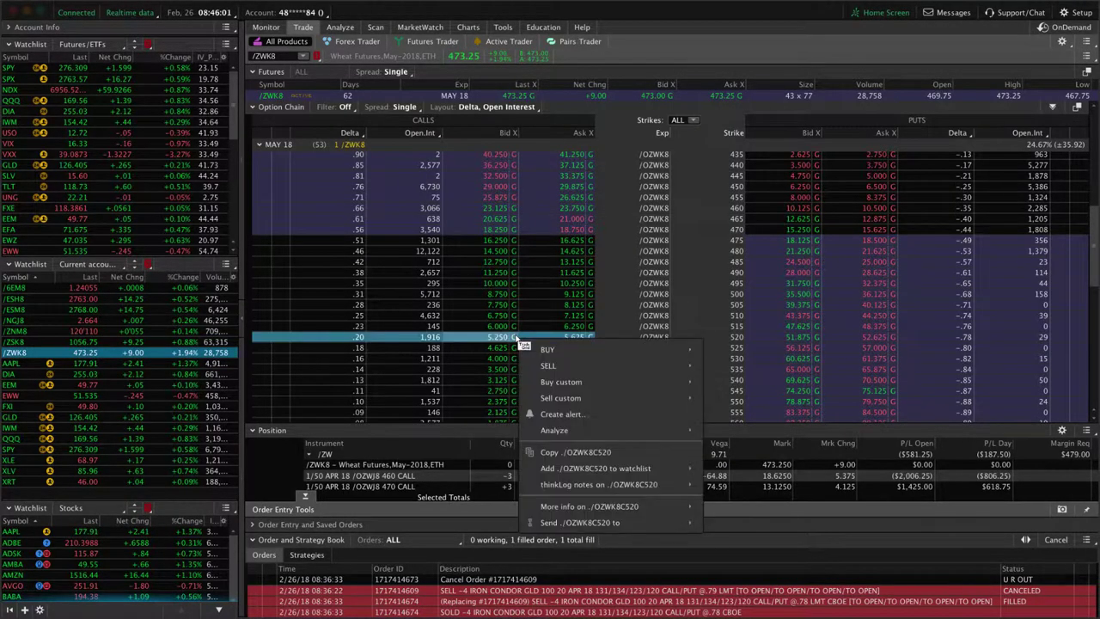
{"action": "mouse_move", "coordinate": [572, 364]}
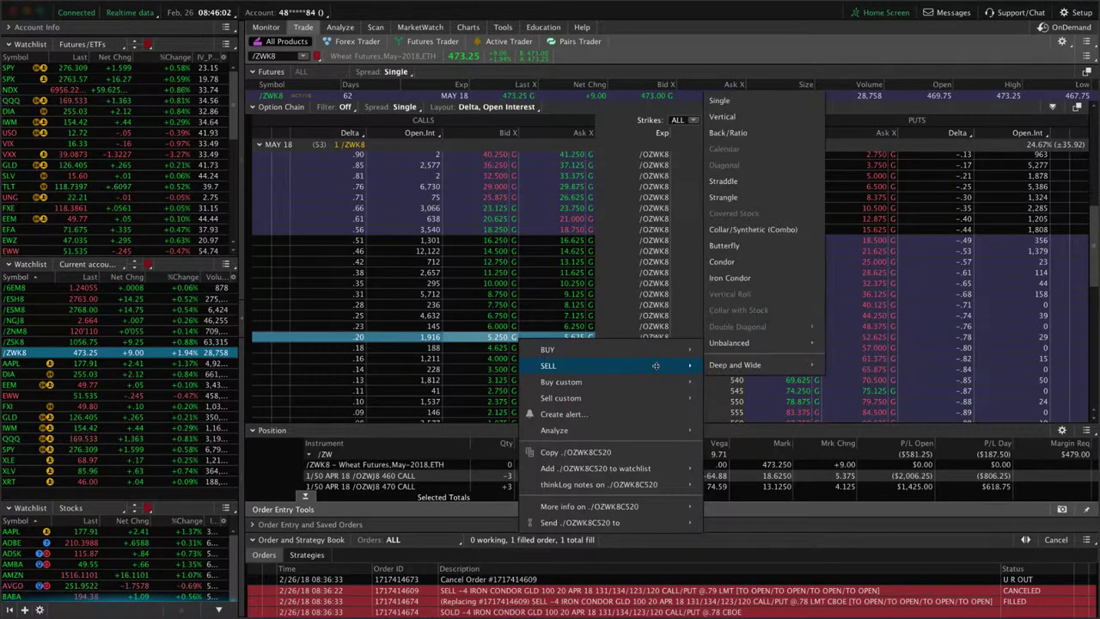
{"action": "left_click", "coordinate": [741, 278]}
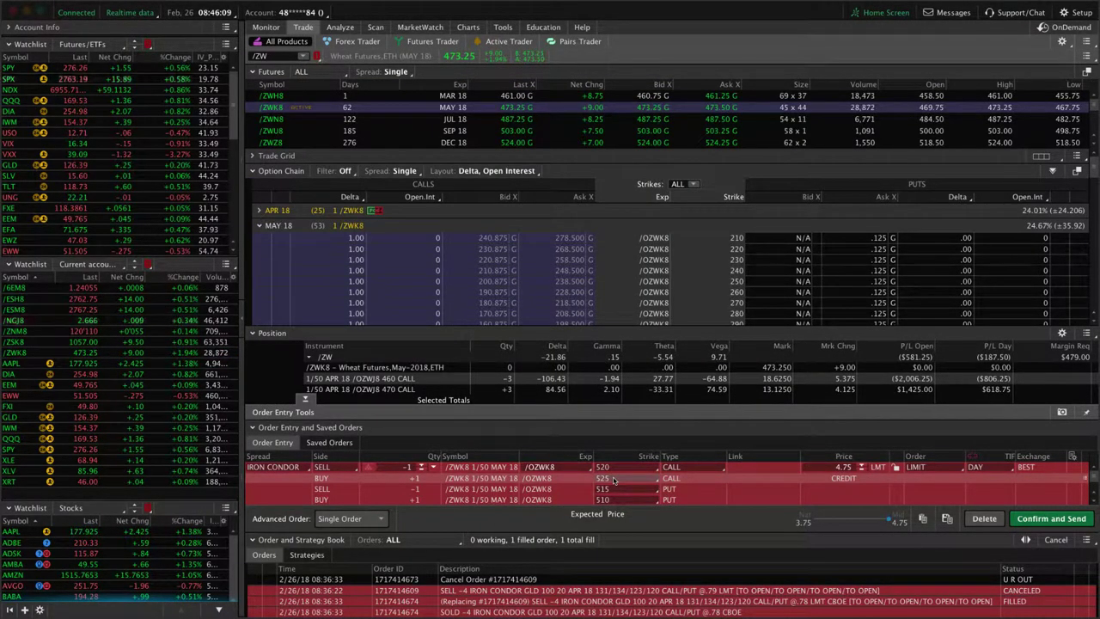
- Change the iron condor's long call strike to 530
{"action": "scroll", "coordinate": [620, 325], "scroll_direction": "down", "scroll_amount": 10}
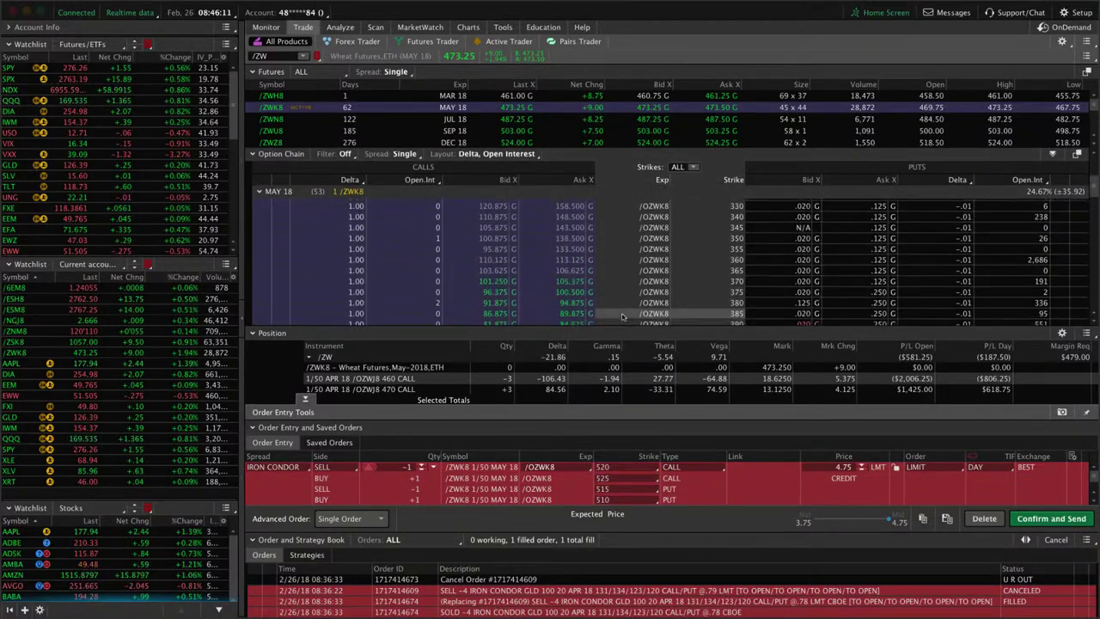
{"action": "scroll", "coordinate": [623, 318], "scroll_direction": "down", "scroll_amount": 8}
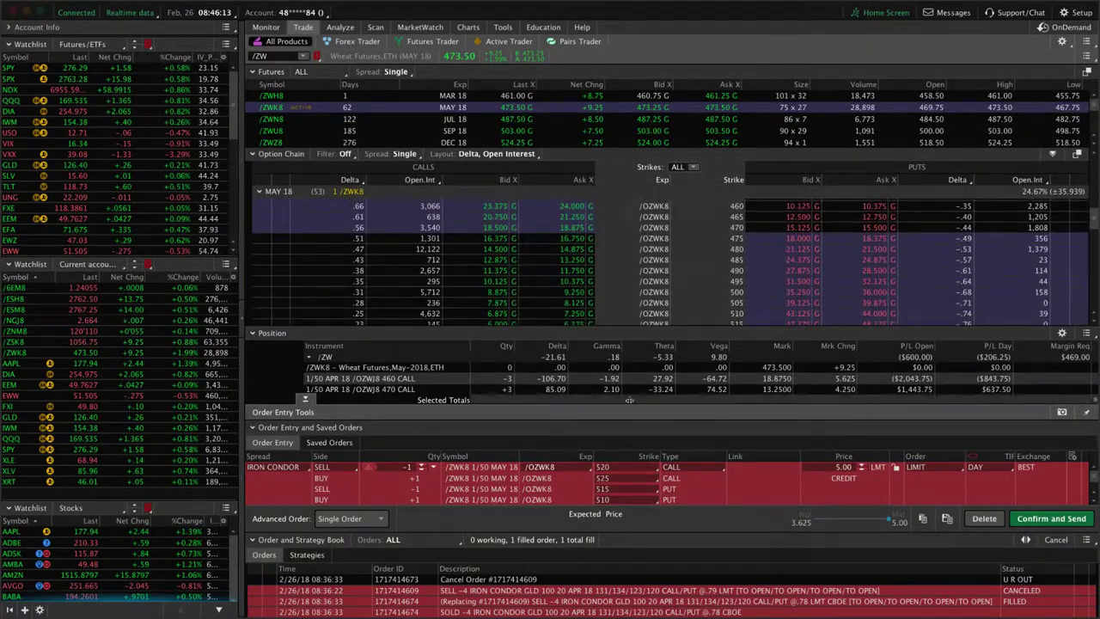
{"action": "scroll", "coordinate": [606, 473], "scroll_direction": "down", "scroll_amount": 1}
{"action": "left_click", "coordinate": [606, 474]}
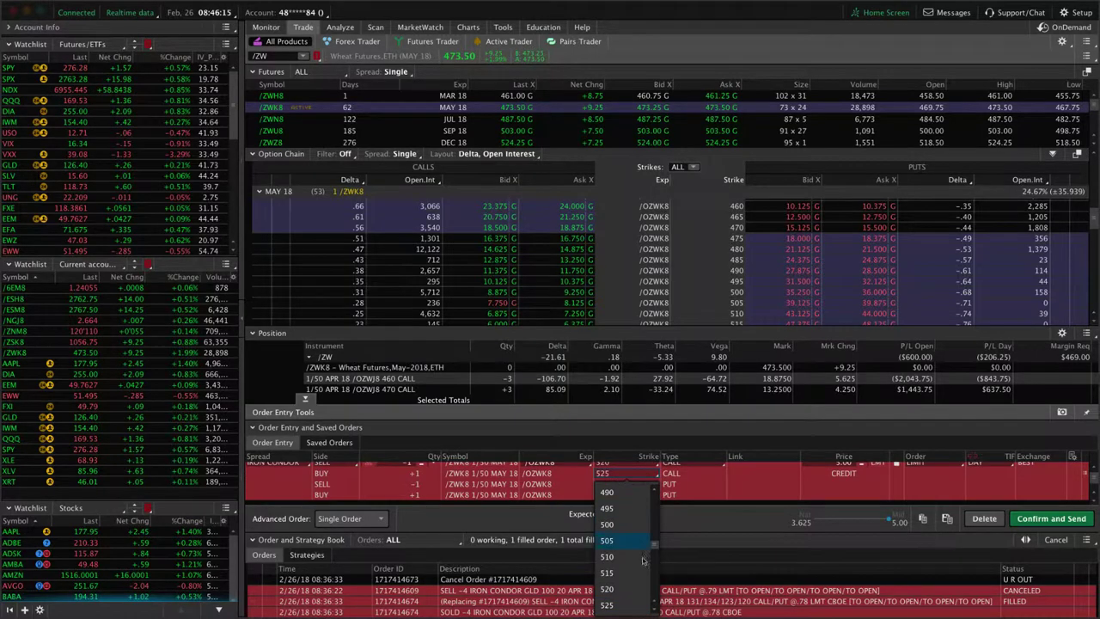
{"action": "left_click", "coordinate": [608, 509]}
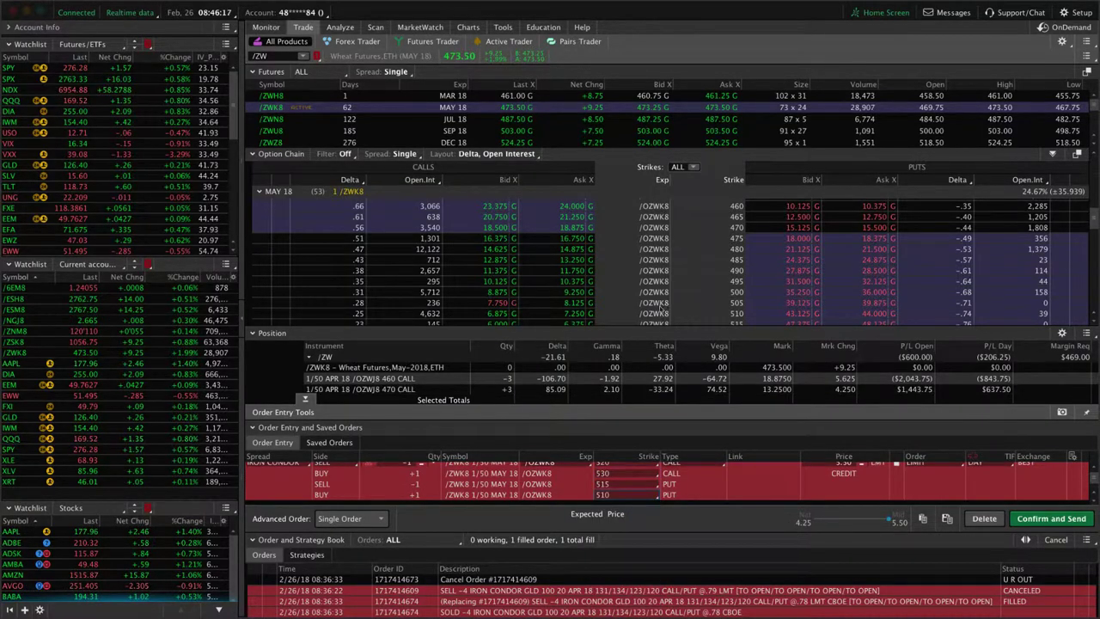
{"action": "scroll", "coordinate": [664, 305], "scroll_direction": "up", "scroll_amount": 3}
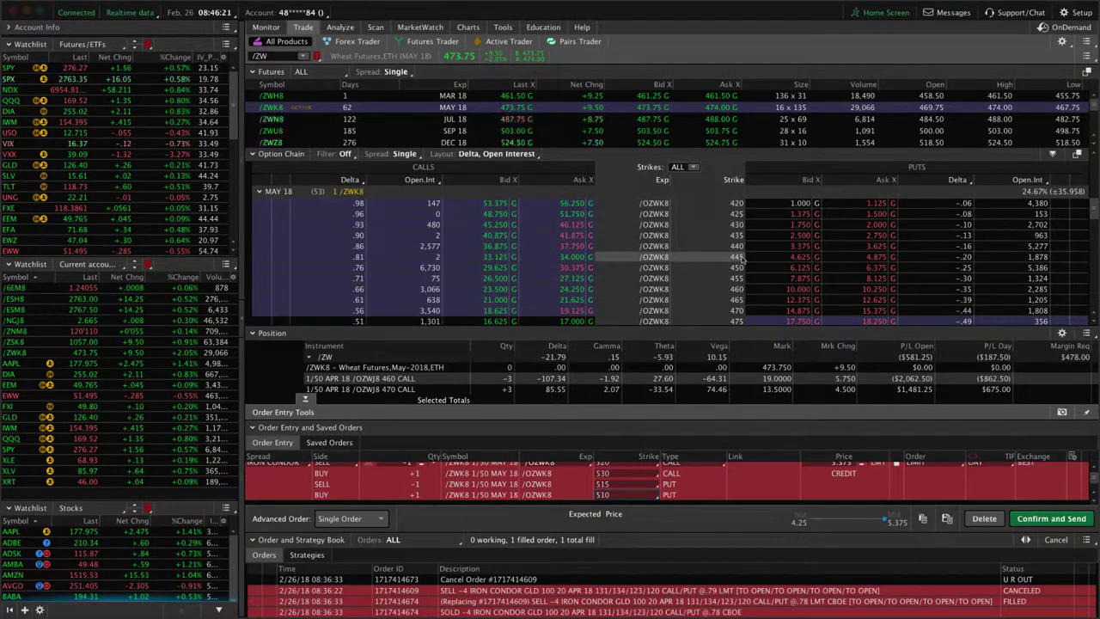
- Set the put legs to a 445 short put and a 435 long put
{"action": "left_click", "coordinate": [608, 484]}
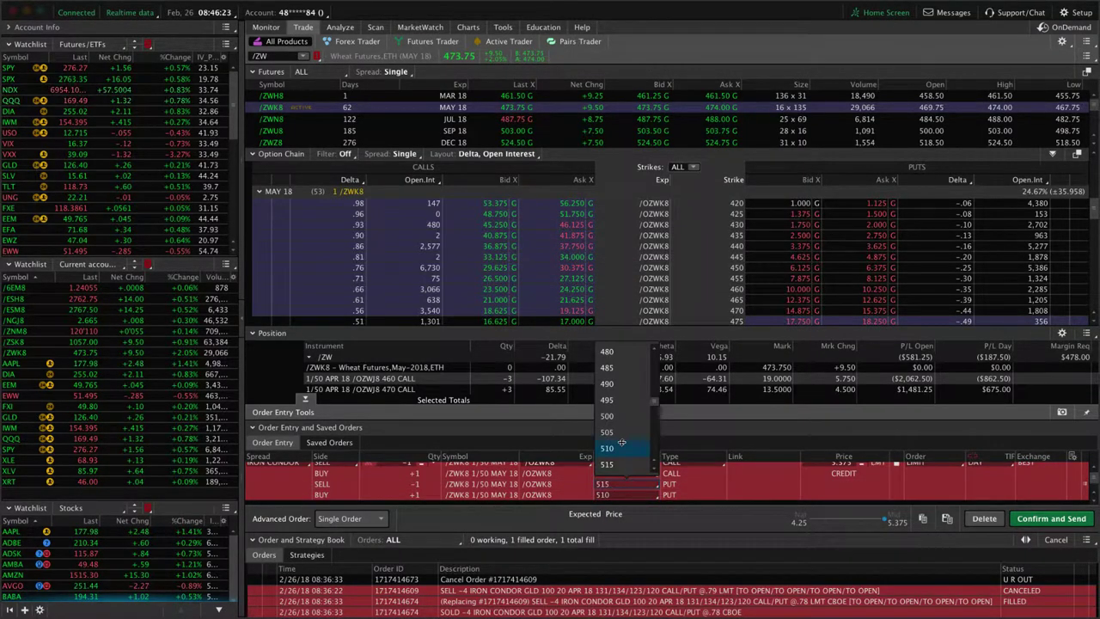
{"action": "left_click", "coordinate": [613, 352]}
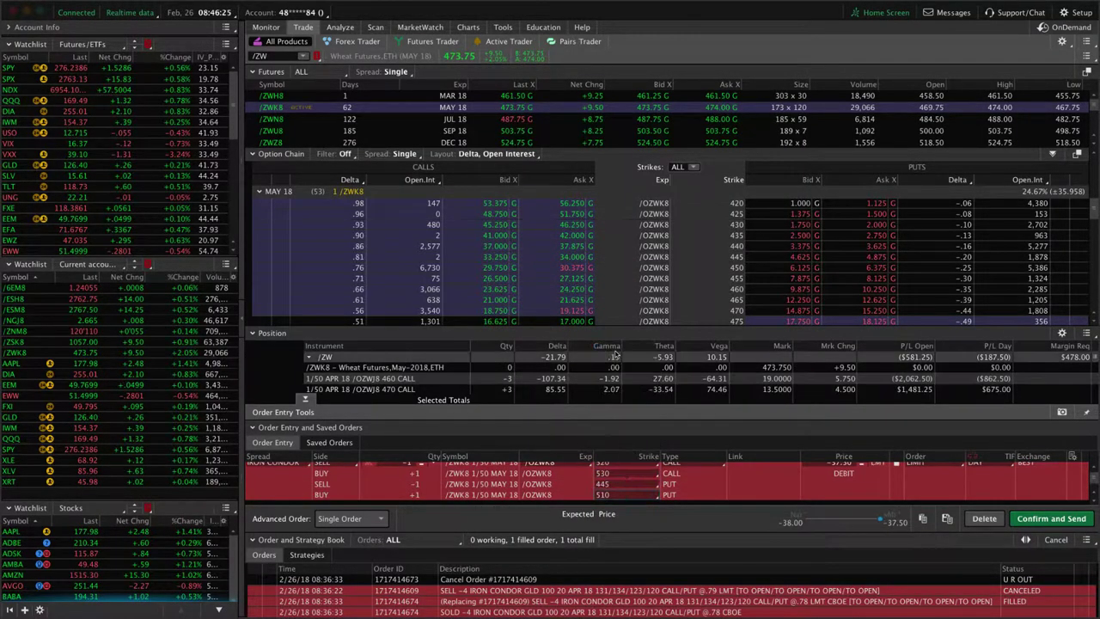
{"action": "left_click", "coordinate": [609, 494]}
{"action": "left_click", "coordinate": [636, 474]}
{"action": "left_click", "coordinate": [623, 497]}
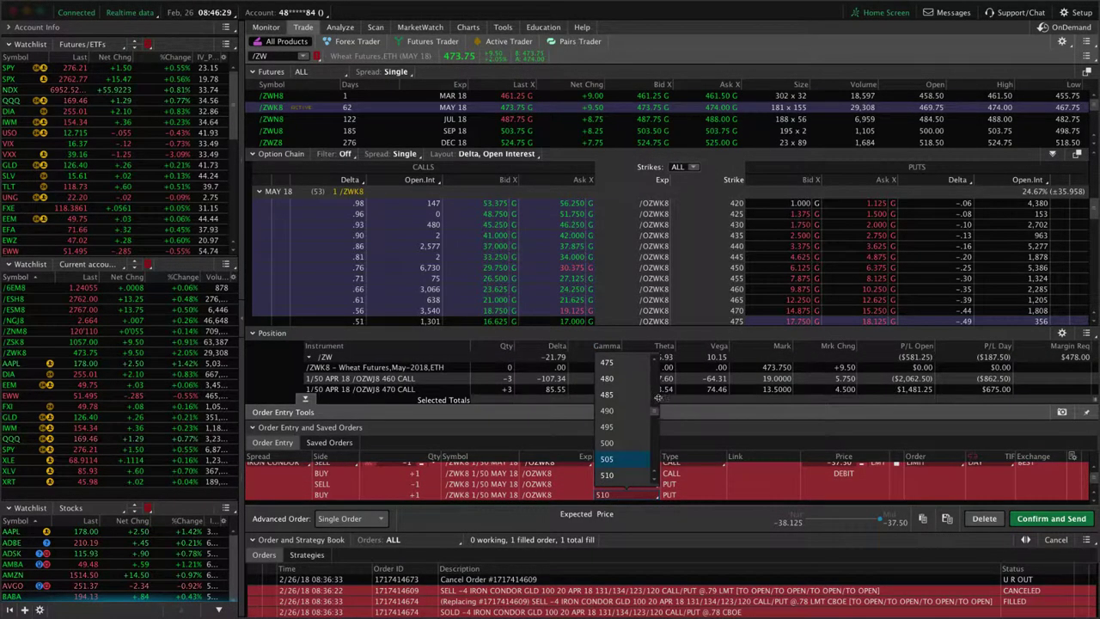
{"action": "scroll", "coordinate": [655, 394], "scroll_direction": "up", "scroll_amount": 3}
{"action": "scroll", "coordinate": [654, 394], "scroll_direction": "up", "scroll_amount": 3}
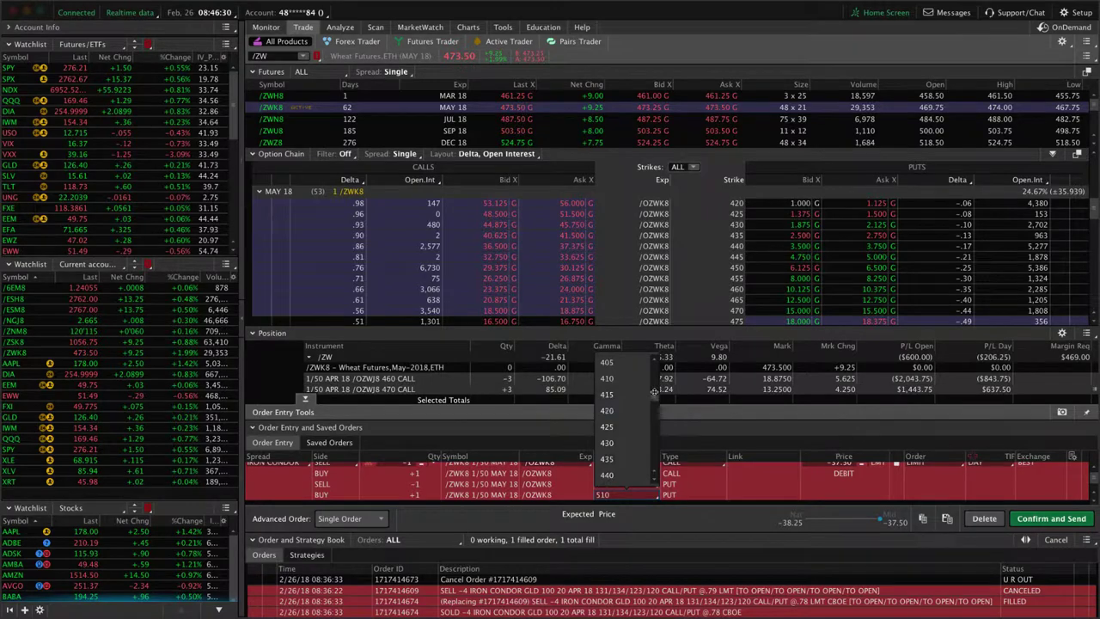
{"action": "left_click", "coordinate": [615, 455]}
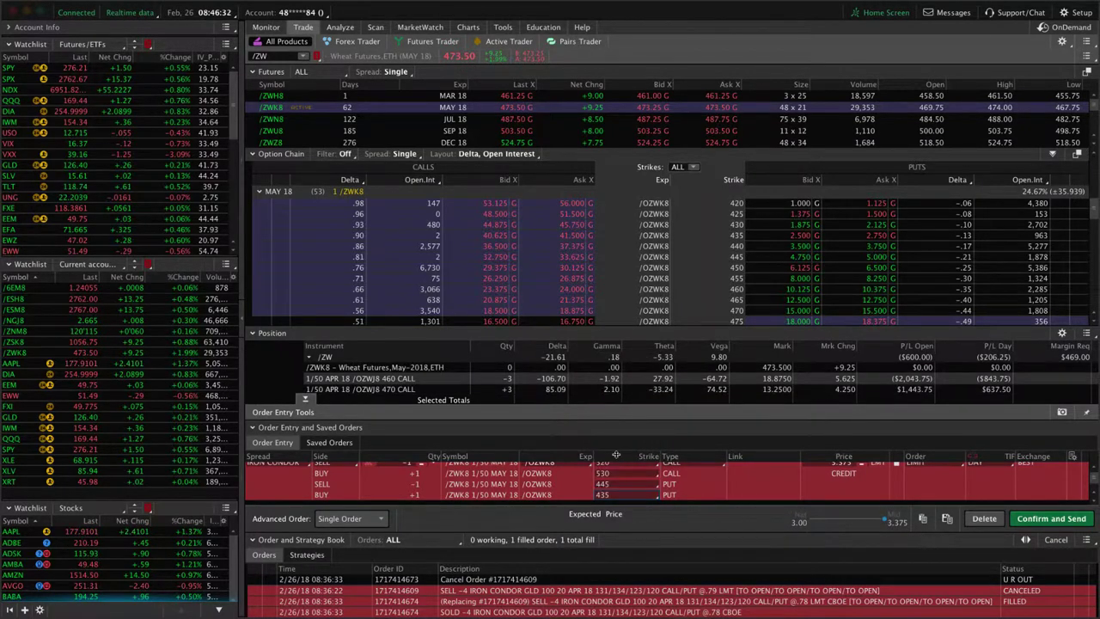
{"action": "right_click", "coordinate": [749, 486]}
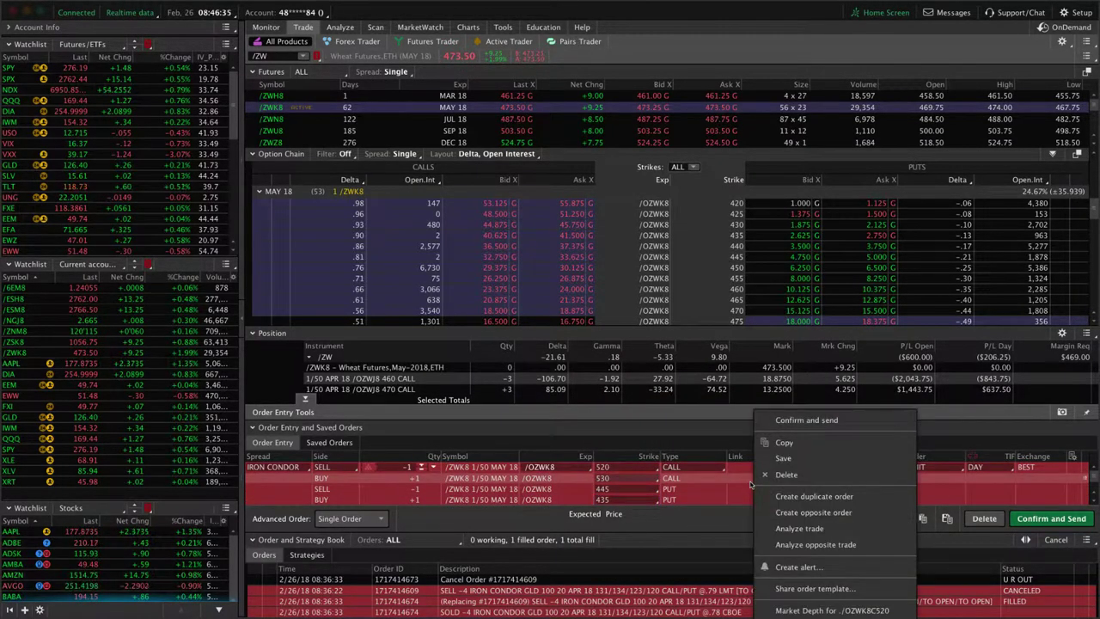
- Analyze the iron condor trade and uncheck the April 460 and 470 call legs
{"action": "left_click", "coordinate": [791, 524]}
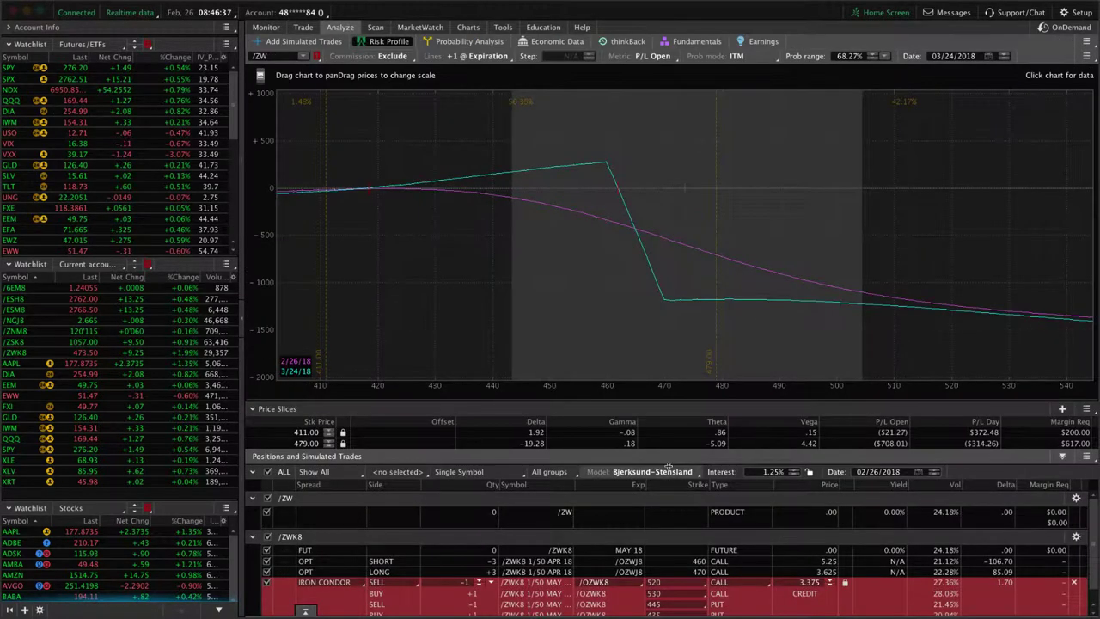
{"action": "left_click_drag", "start_coordinate": [668, 467], "coordinate": [676, 421]}
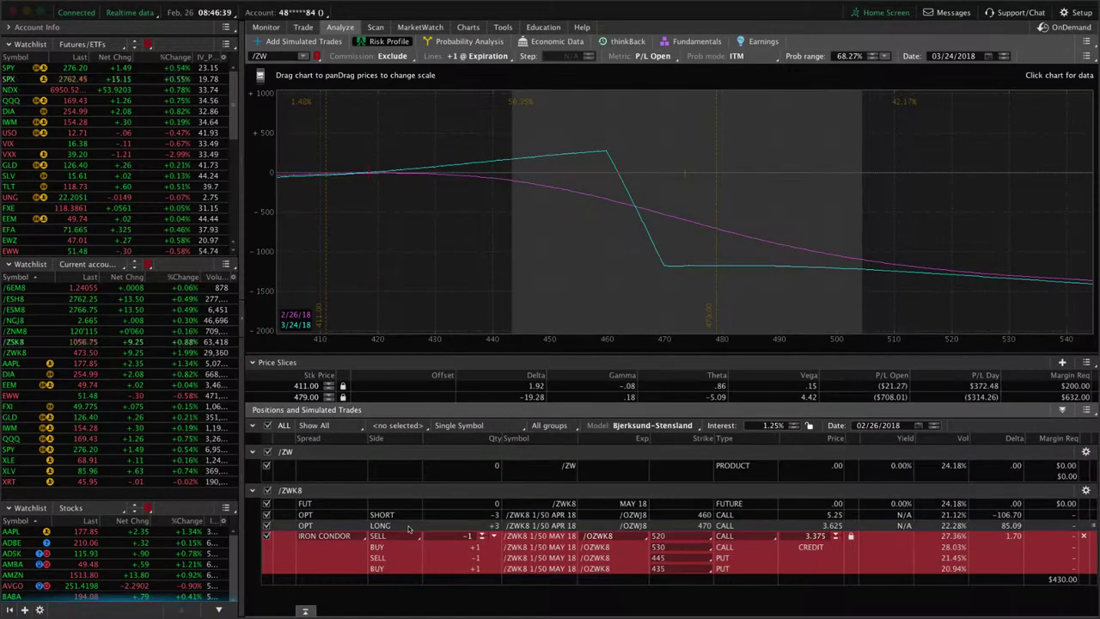
{"action": "left_click", "coordinate": [266, 514]}
{"action": "left_click", "coordinate": [267, 525]}
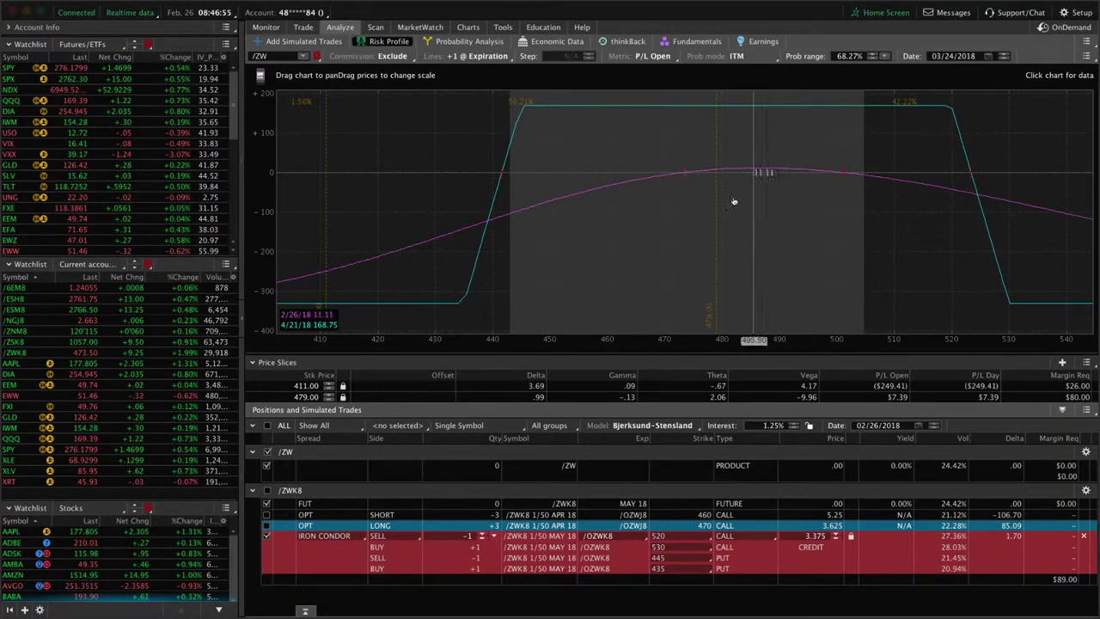
- Compare against the April call spread alone, then plot only the iron condor again
{"action": "left_click", "coordinate": [267, 536]}
{"action": "left_click", "coordinate": [267, 525]}
{"action": "left_click", "coordinate": [267, 514]}
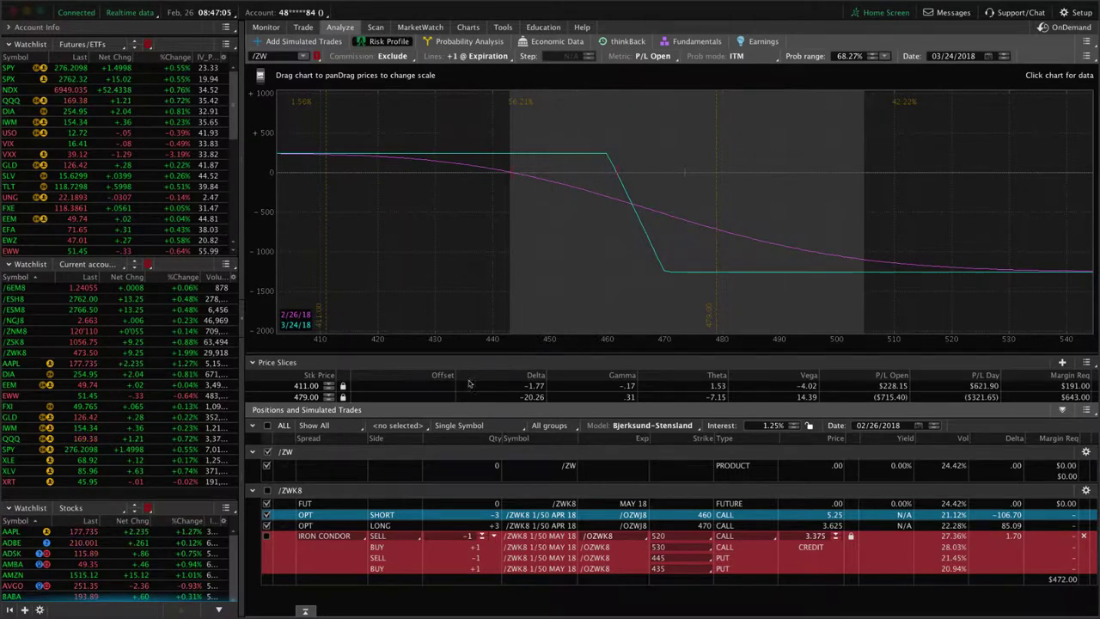
{"action": "left_click", "coordinate": [267, 514]}
{"action": "left_click", "coordinate": [267, 525]}
{"action": "left_click", "coordinate": [267, 535]}
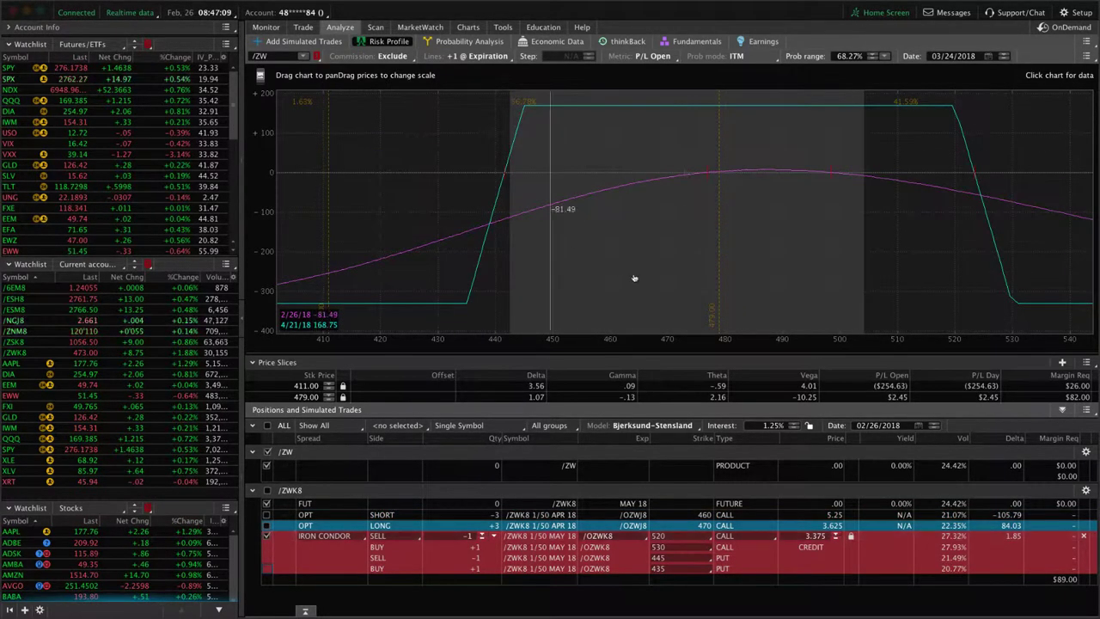
- Raise the iron condor to 3 contracts and send the order at 3.375 credit
{"action": "left_click", "coordinate": [482, 538]}
{"action": "left_click", "coordinate": [481, 538]}
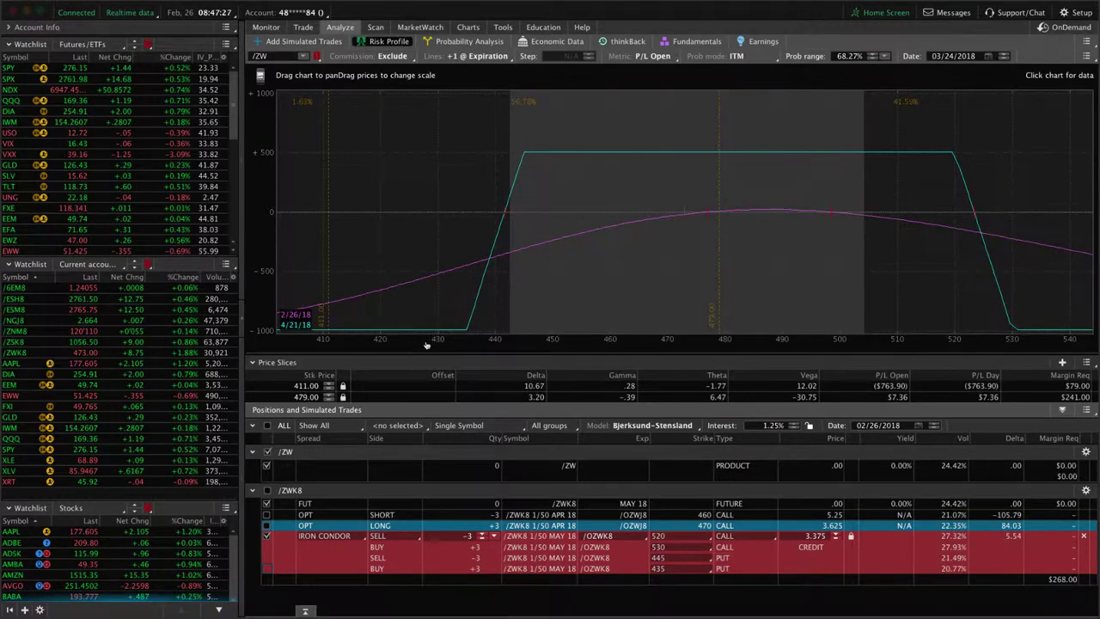
{"action": "right_click", "coordinate": [444, 553]}
{"action": "left_click", "coordinate": [506, 443]}
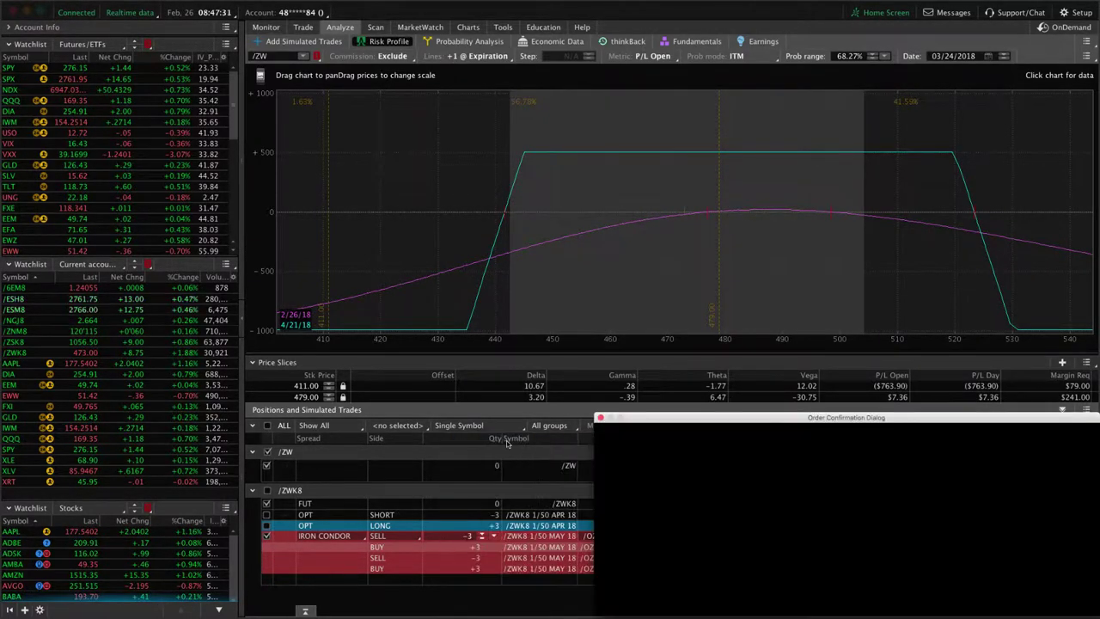
{"action": "left_click", "coordinate": [1043, 599]}
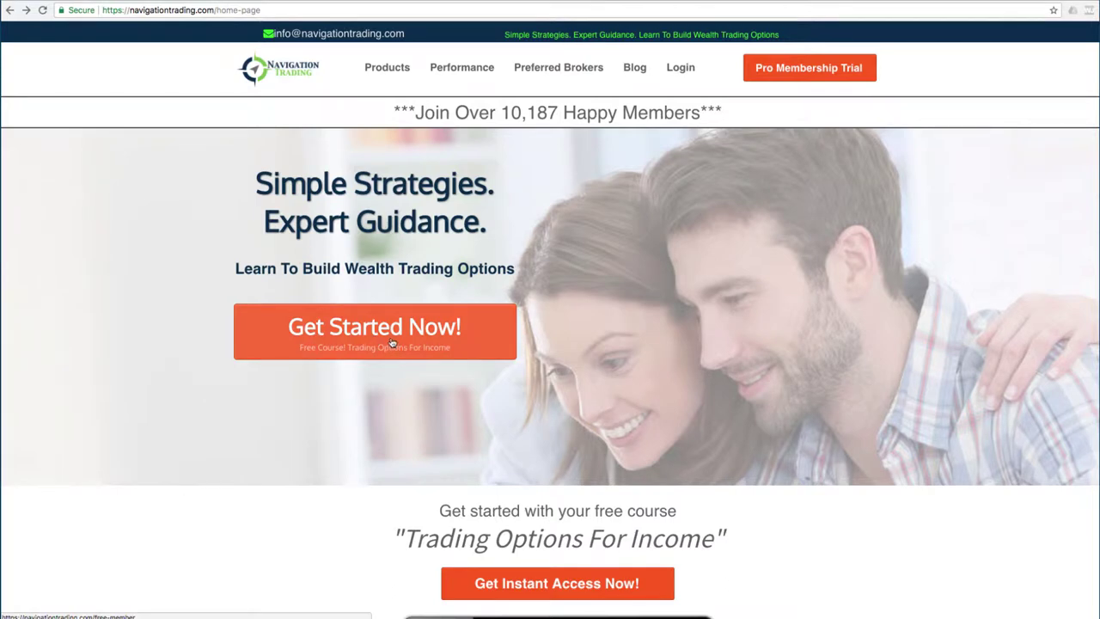
- Scroll the Navigation Trading home page through the free Trading Options For Income course bonuses
{"action": "scroll", "coordinate": [344, 351], "scroll_direction": "down", "scroll_amount": 5}
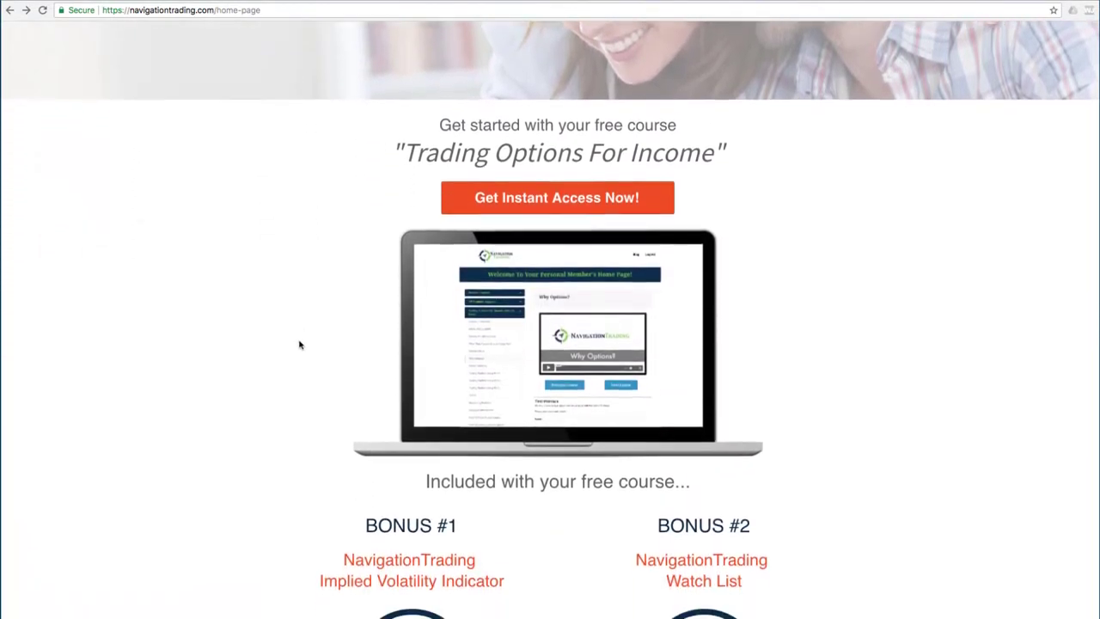
{"action": "scroll", "coordinate": [300, 345], "scroll_direction": "down", "scroll_amount": 2}
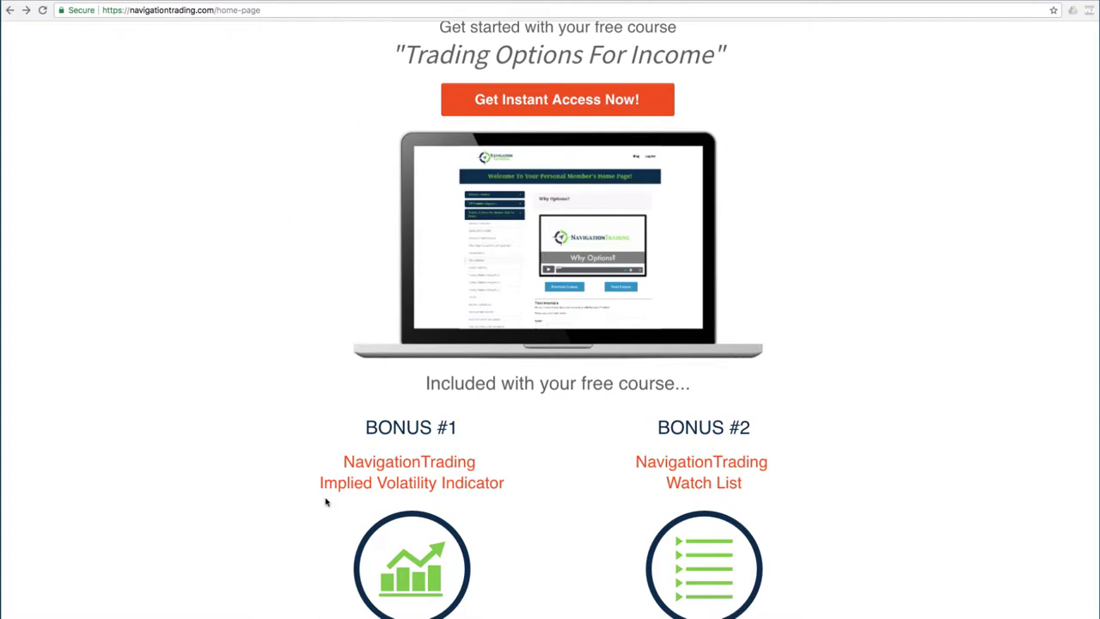
{"action": "scroll", "coordinate": [559, 520], "scroll_direction": "down", "scroll_amount": 3}
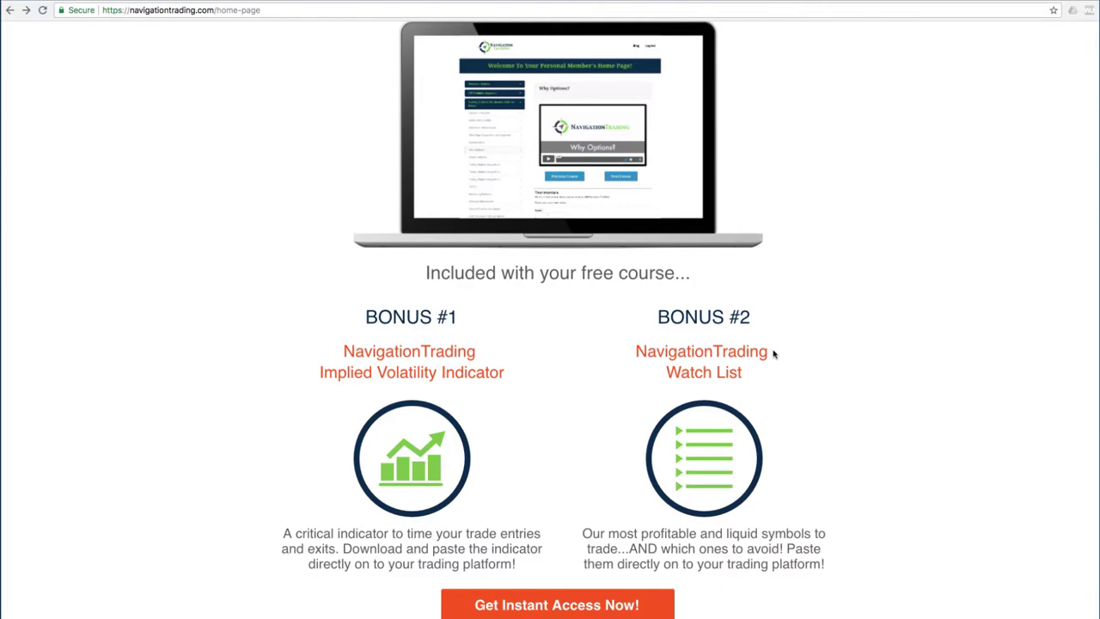
{"action": "scroll", "coordinate": [851, 356], "scroll_direction": "up", "scroll_amount": 10}
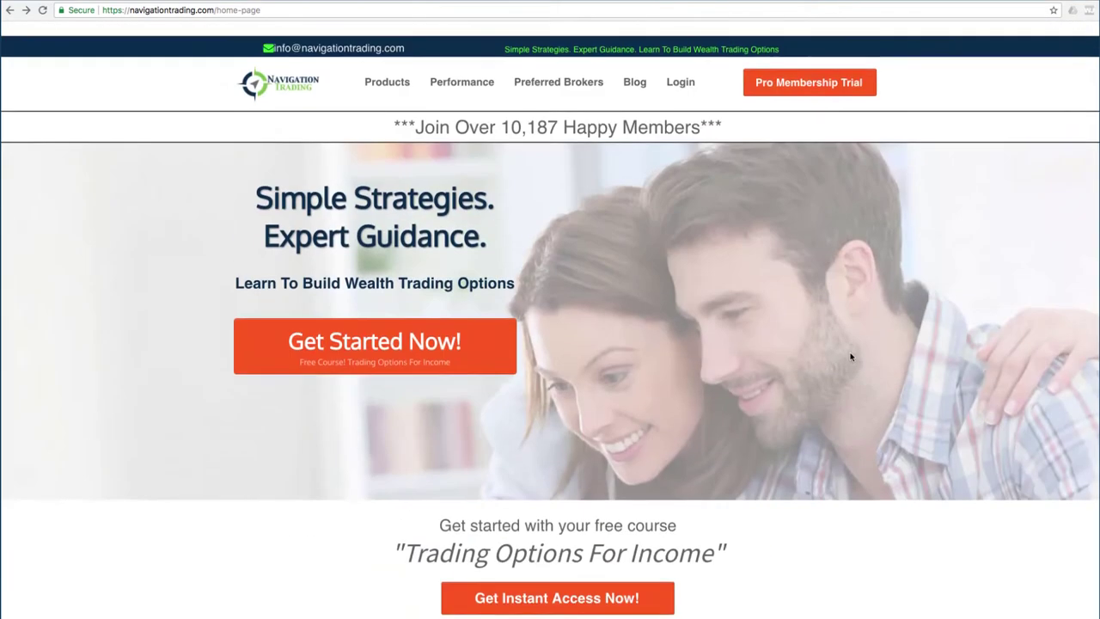
{"action": "scroll", "coordinate": [851, 358], "scroll_direction": "down", "scroll_amount": 1}
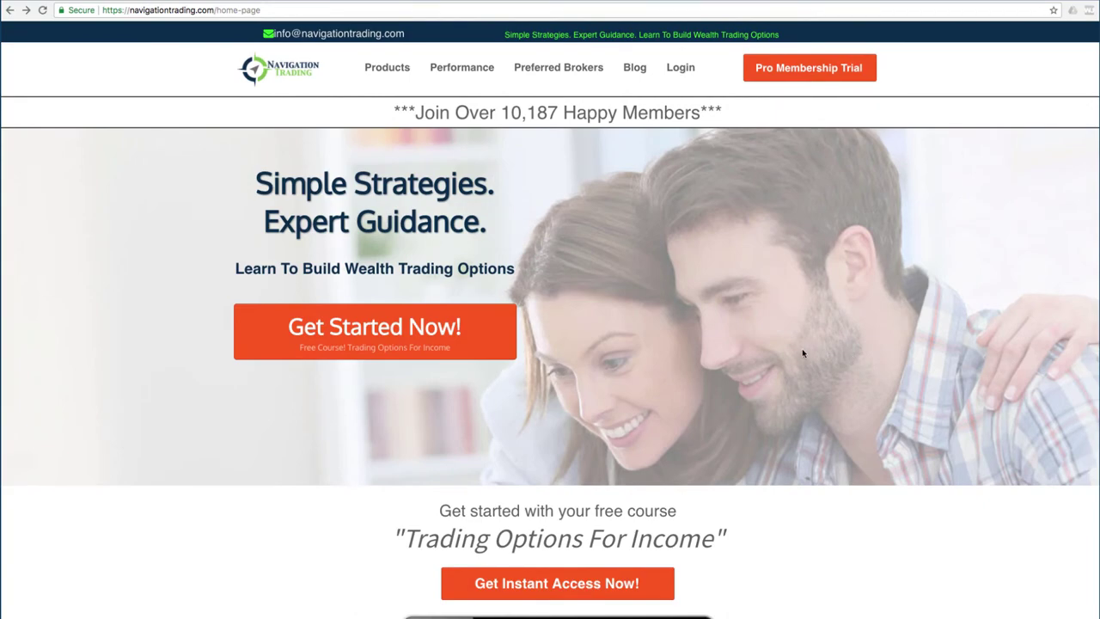